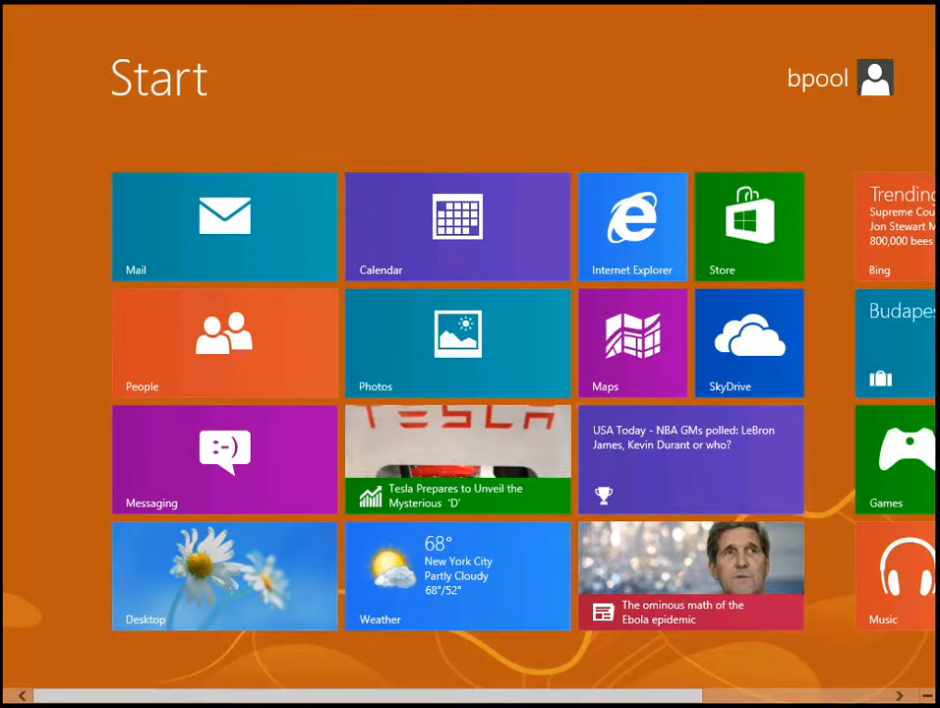
Toggle the Start screen's semantic zoom, ending on the zoomed-out tile-group overview
click(926, 695)
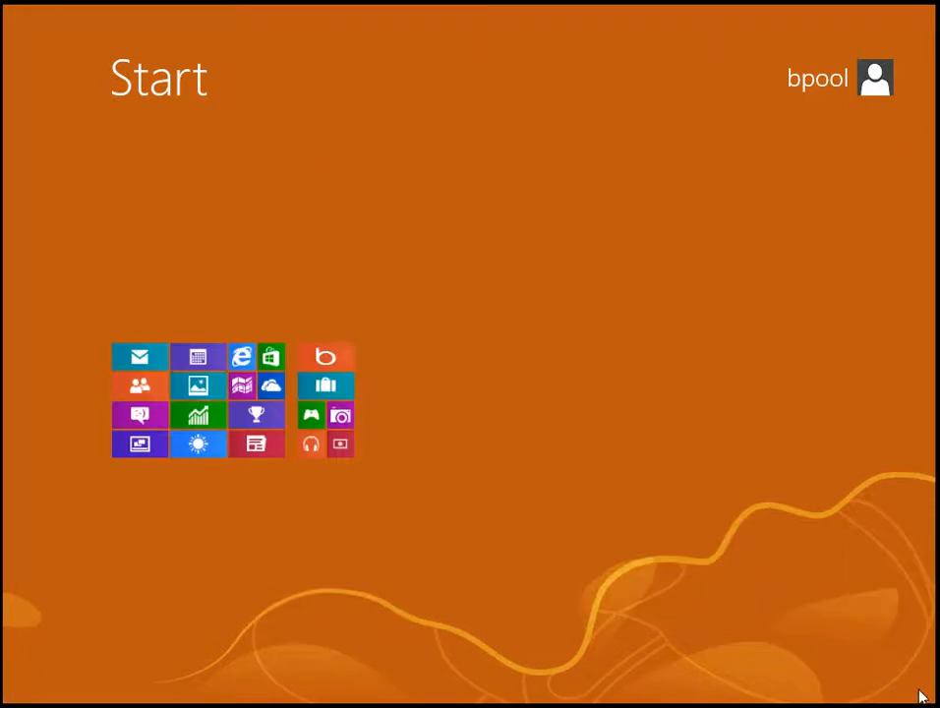
click(556, 412)
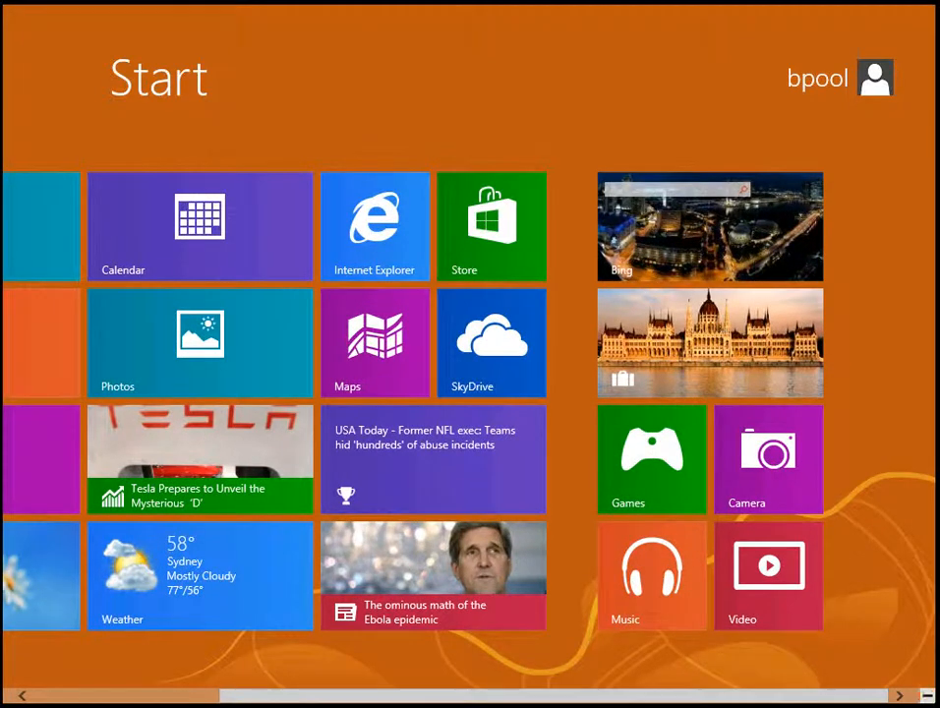
click(926, 695)
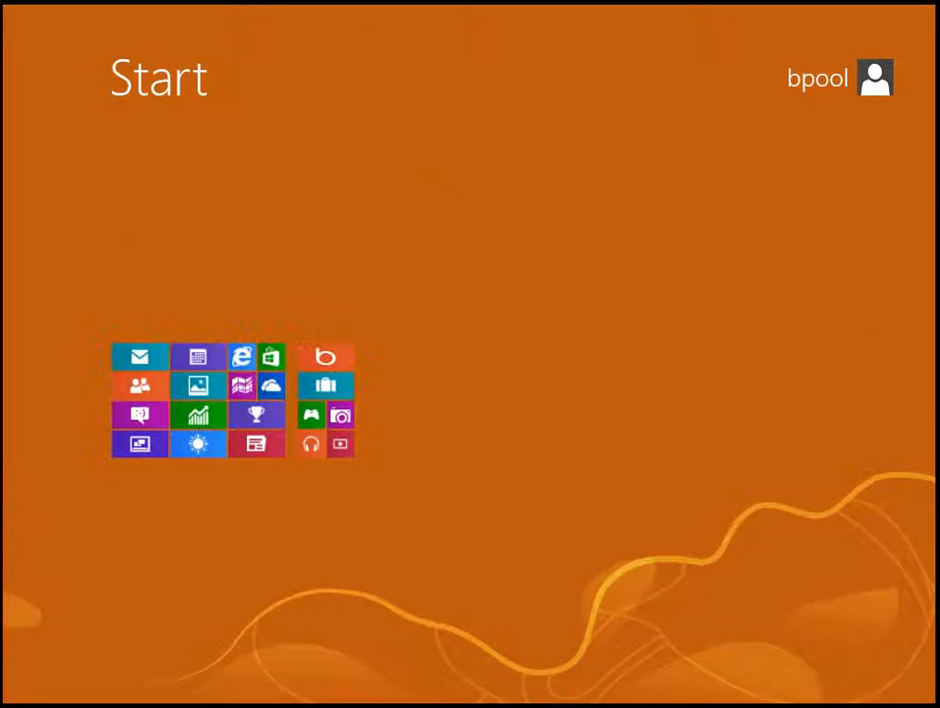
click(803, 677)
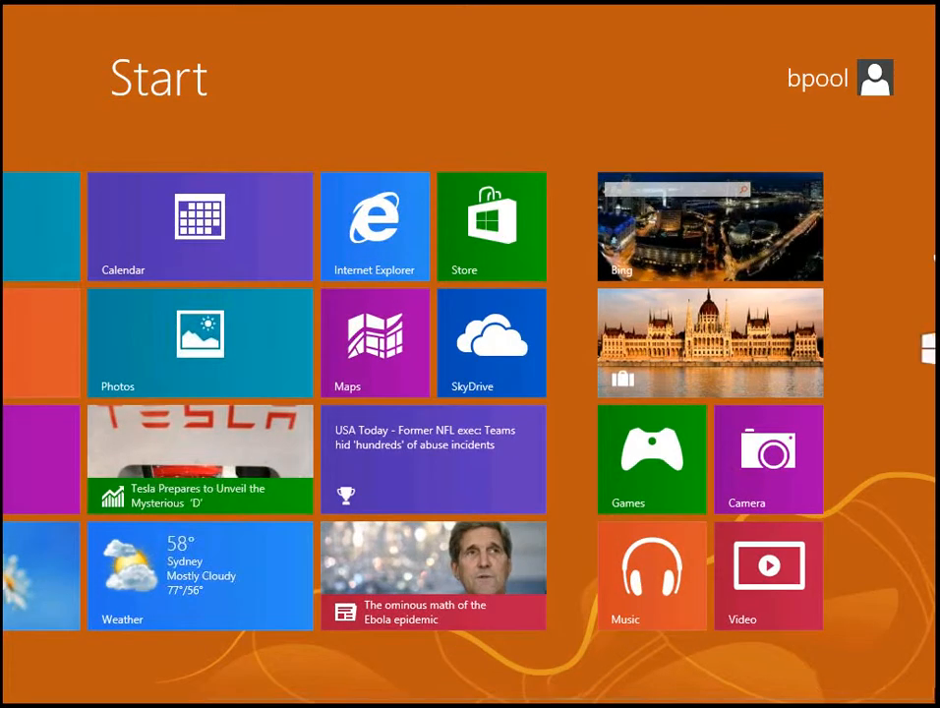
click(926, 694)
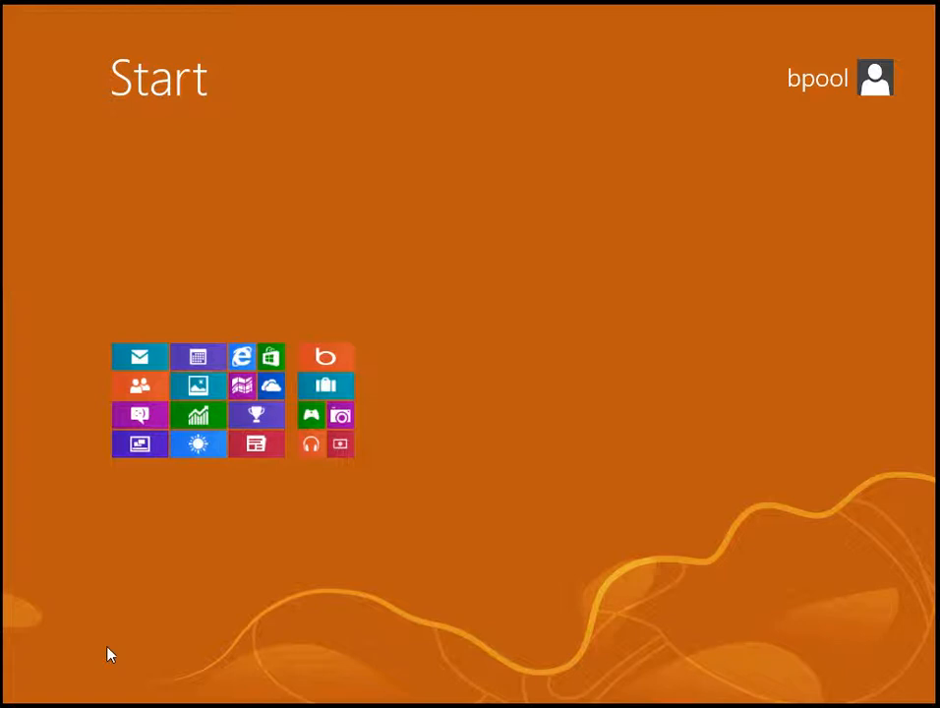
Launch Control Panel from the Start screen's All apps list under Windows System
right_click(167, 651)
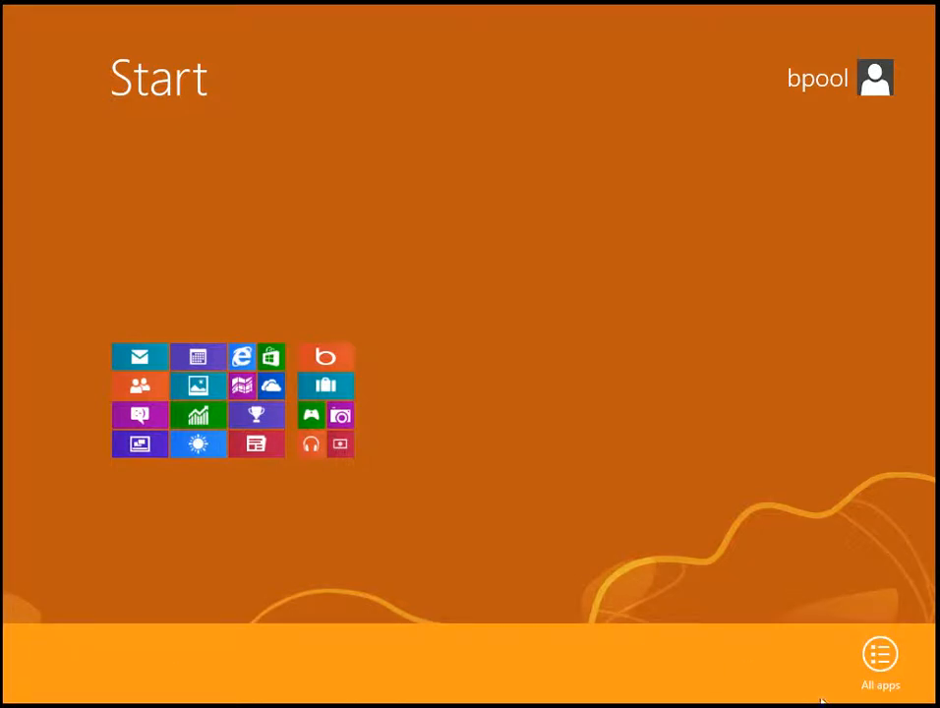
click(891, 669)
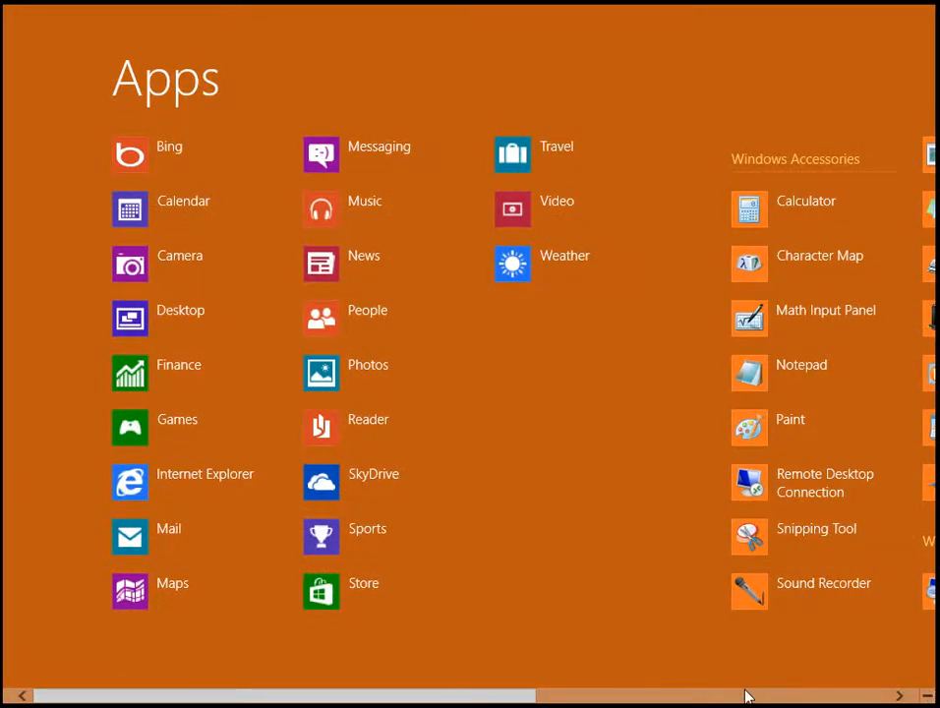
scroll(745, 696, down, 5)
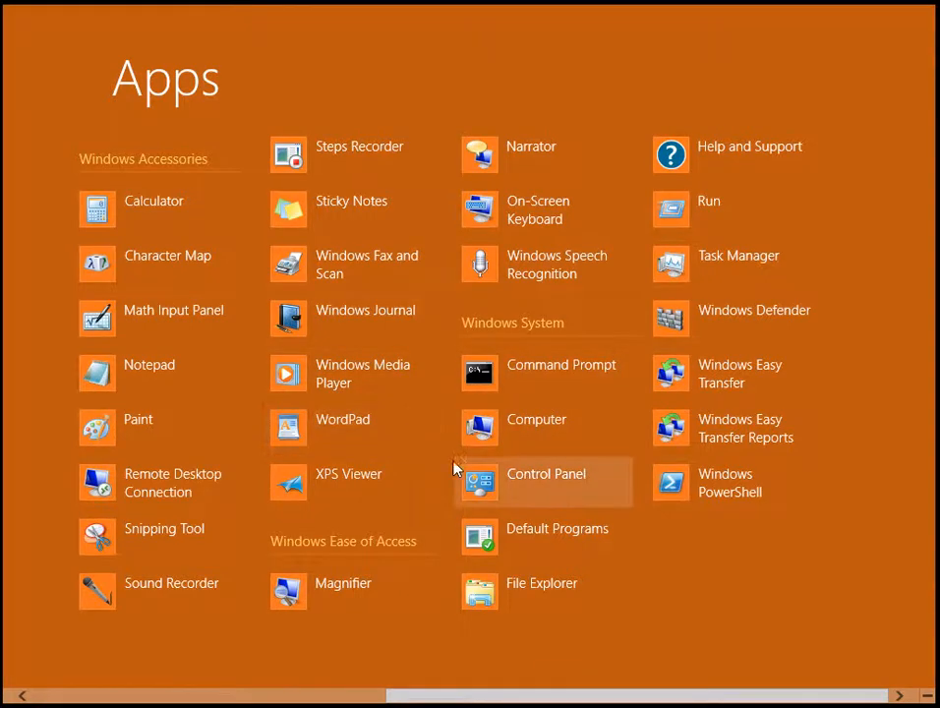
click(471, 481)
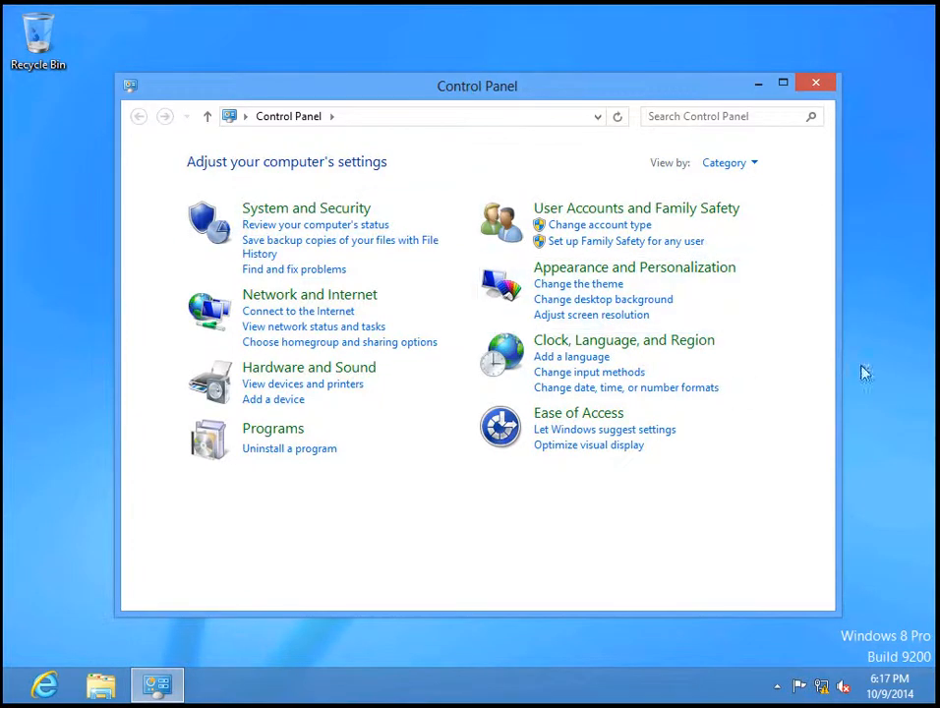
Switch Control Panel's View by to Small icons and open Devices and Printers
click(756, 165)
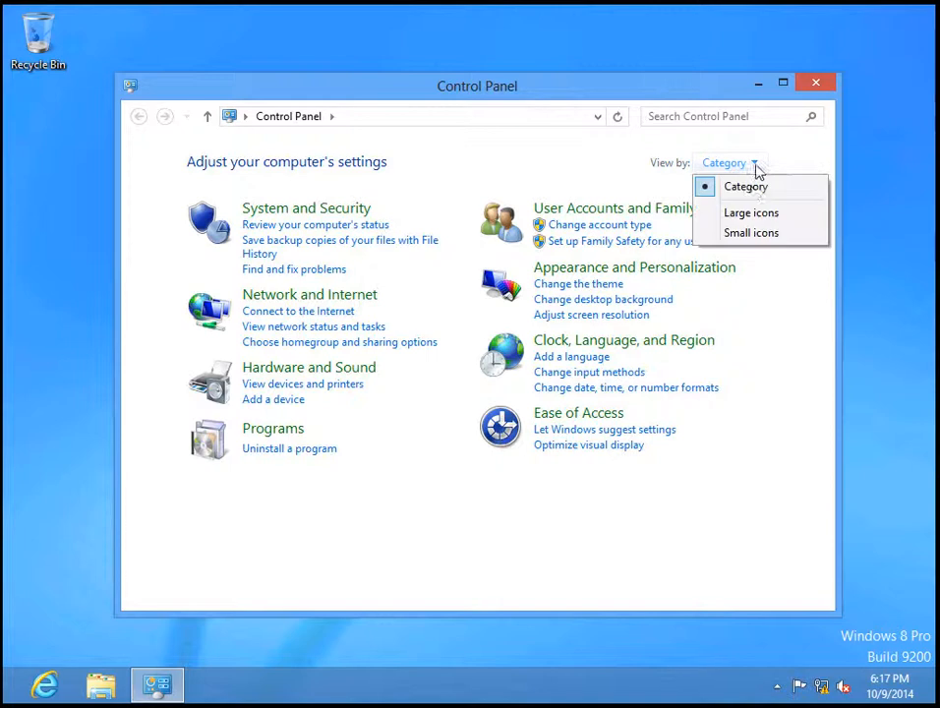
click(742, 233)
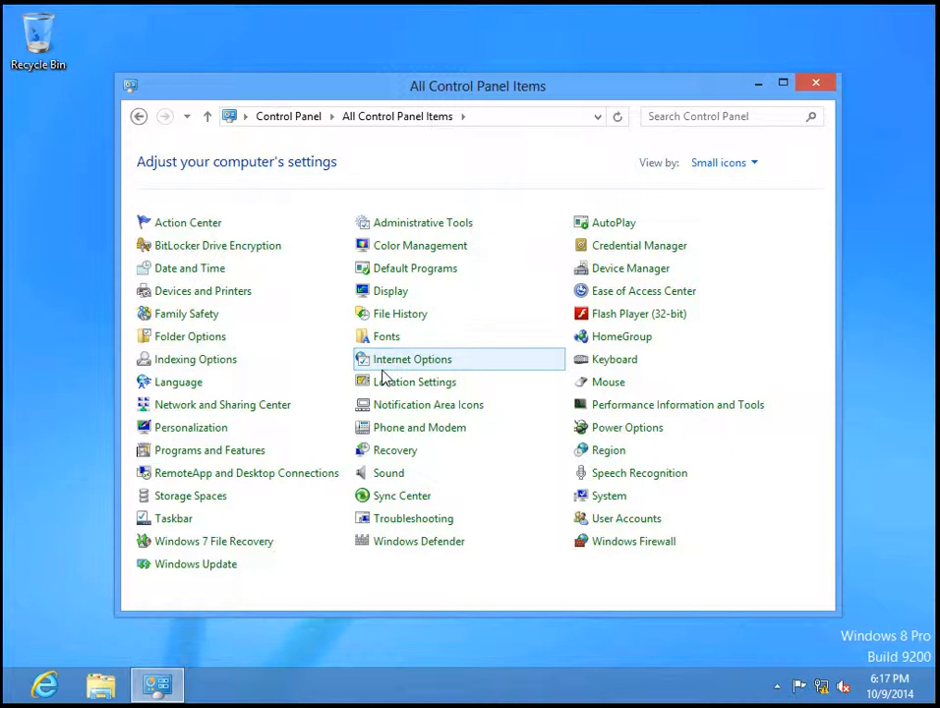
click(199, 293)
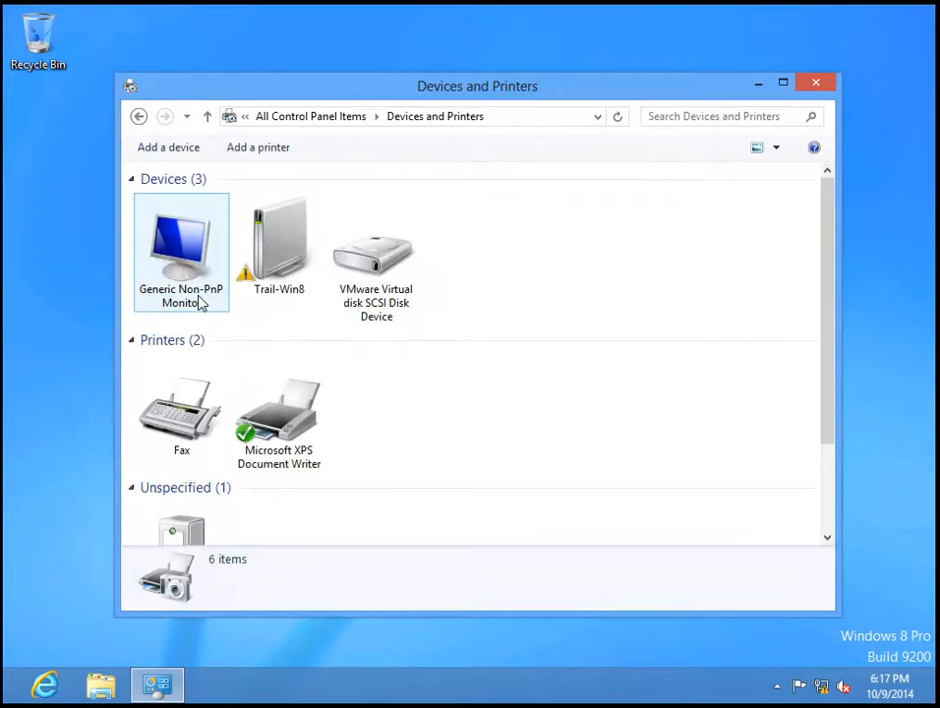
Start Add a printer and choose 'The printer that I want isn't listed'
click(296, 152)
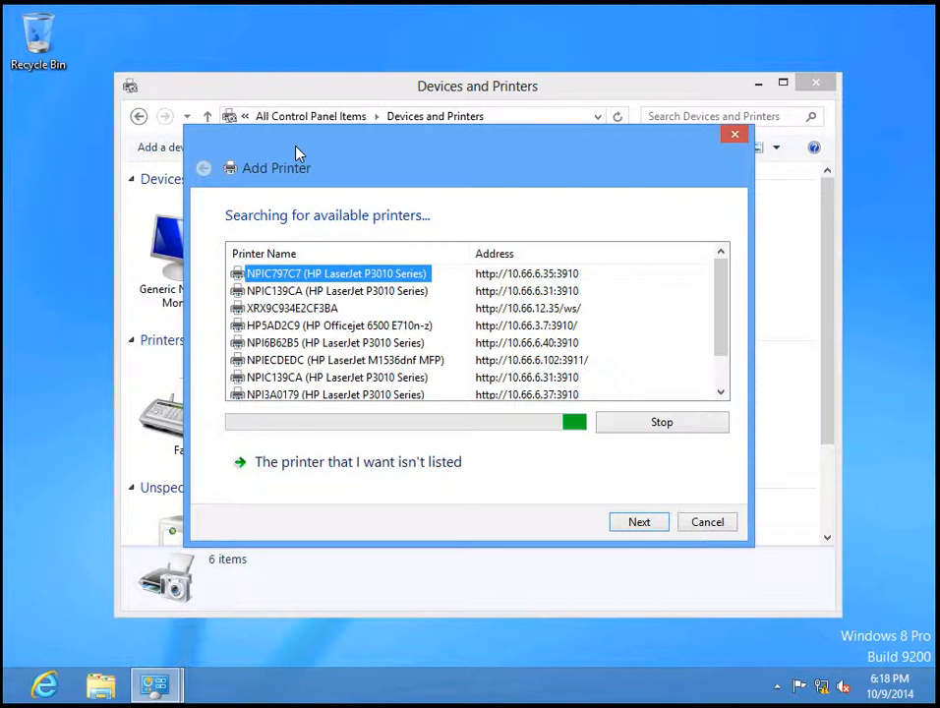
click(331, 479)
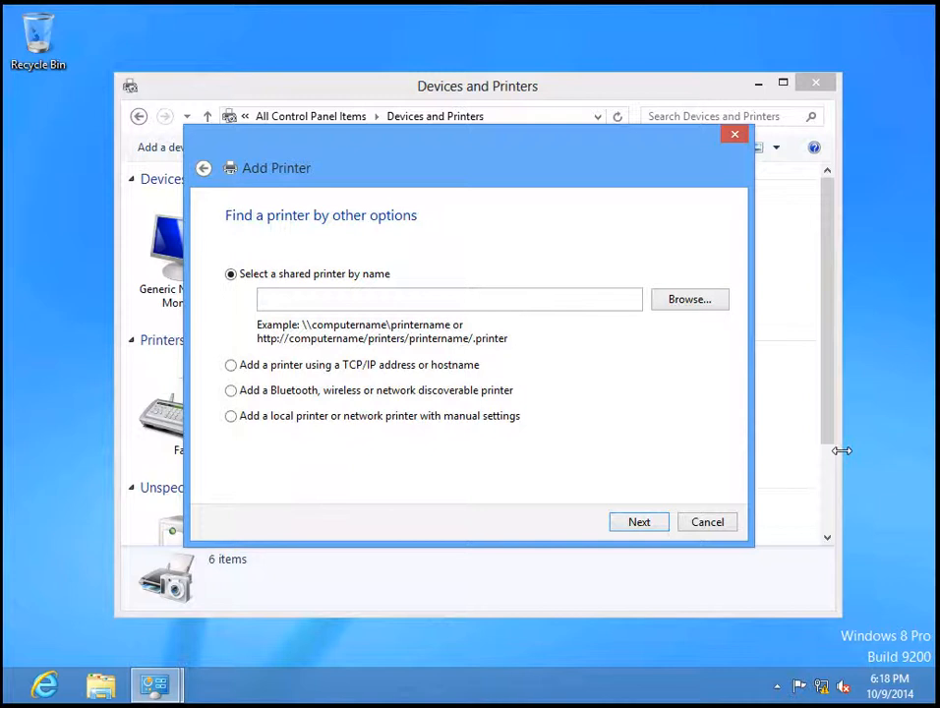
Check the first printer path in Notepad, then enter \\trail3\hsrm216 as the shared printer name
drag(938, 173, 555, 108)
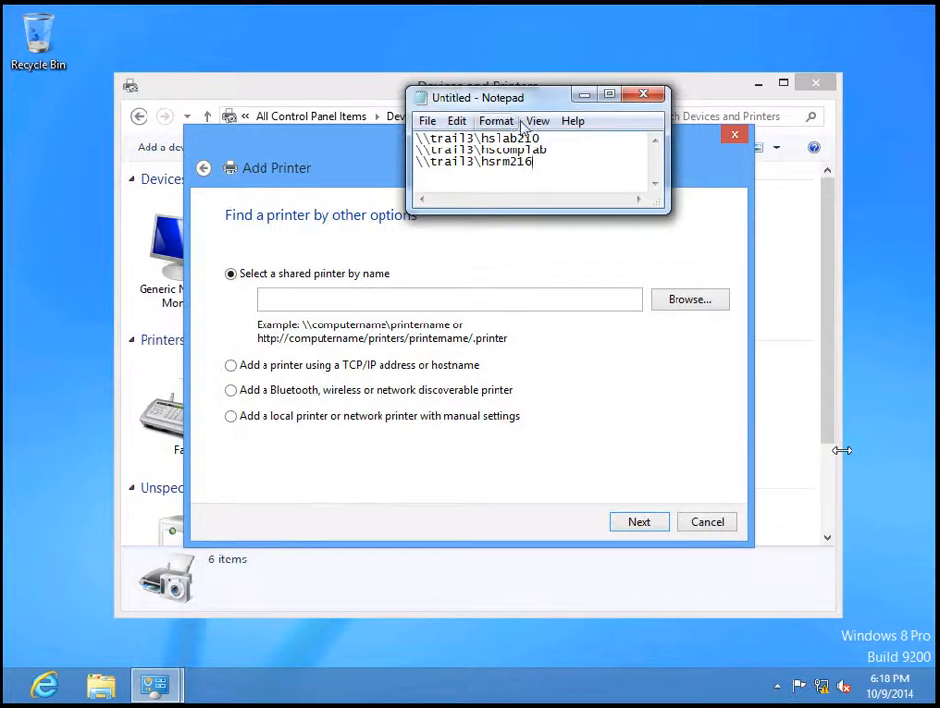
drag(553, 138, 417, 136)
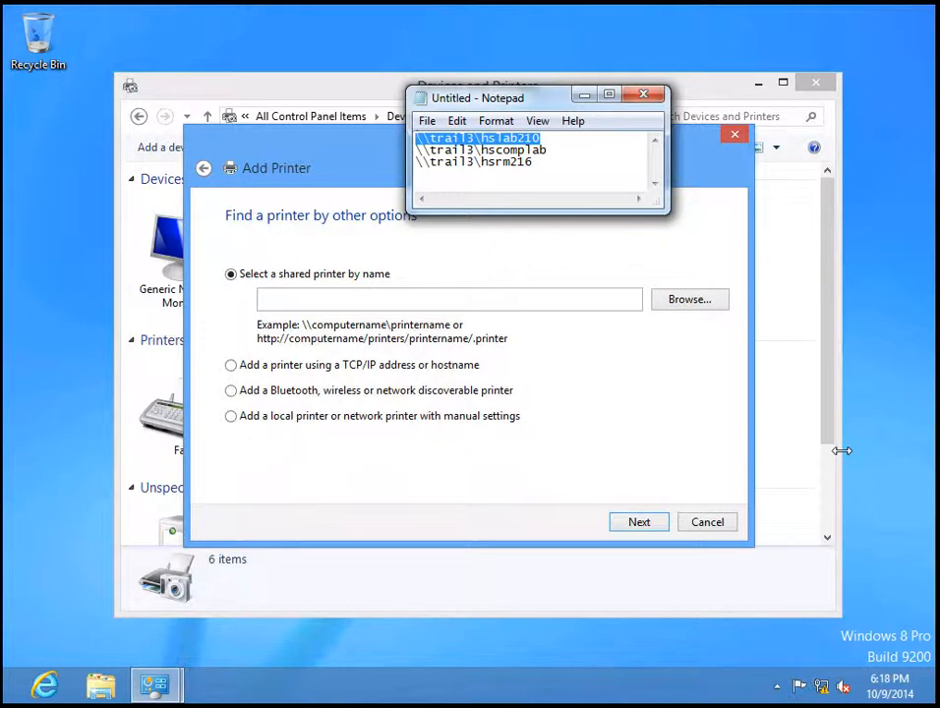
click(842, 450)
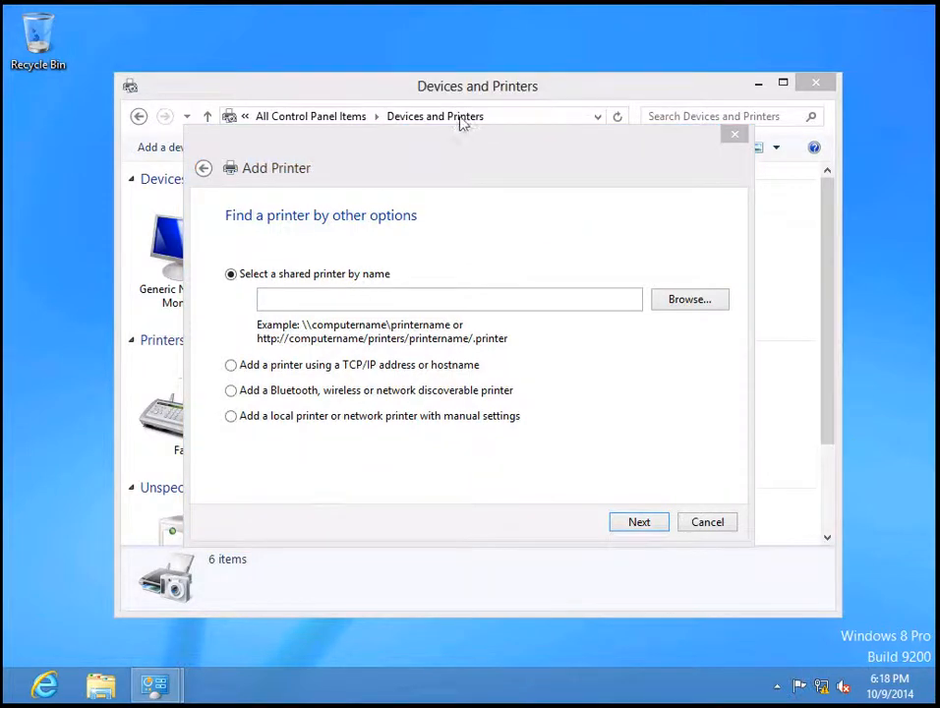
click(424, 307)
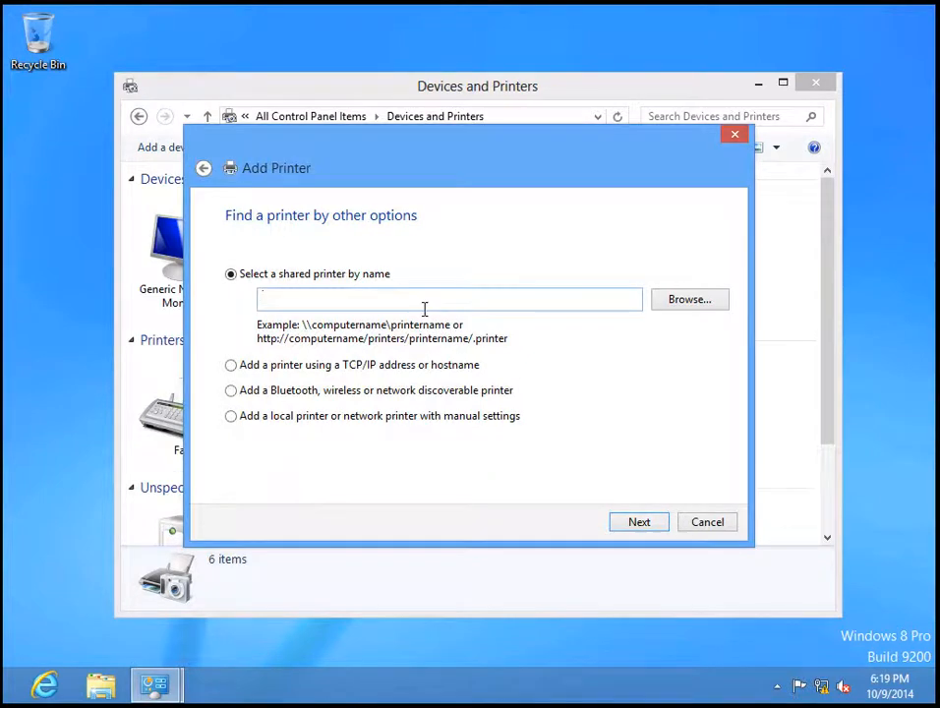
text(\\trail3\hsrm216)
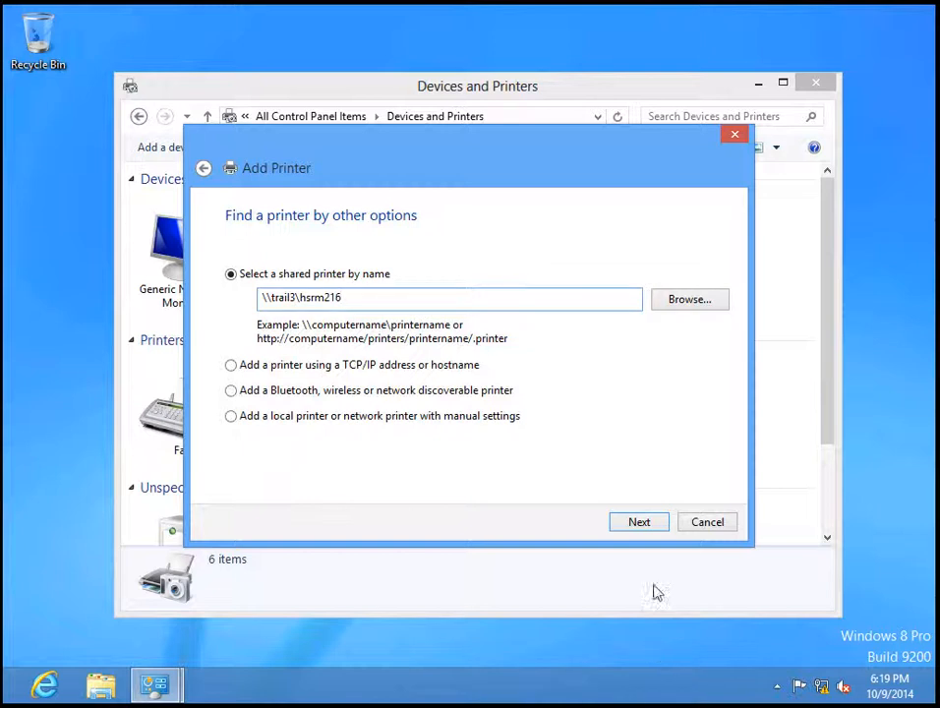
Submit the \\trail3\hsrm216 path, bringing up the Connect to trail0 credentials prompt
click(648, 531)
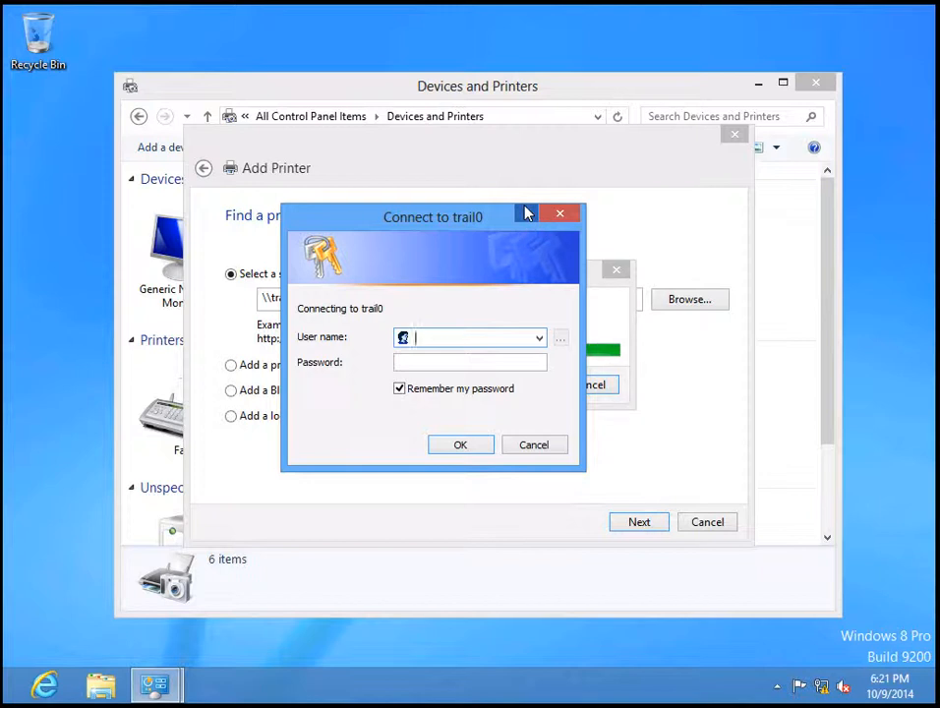
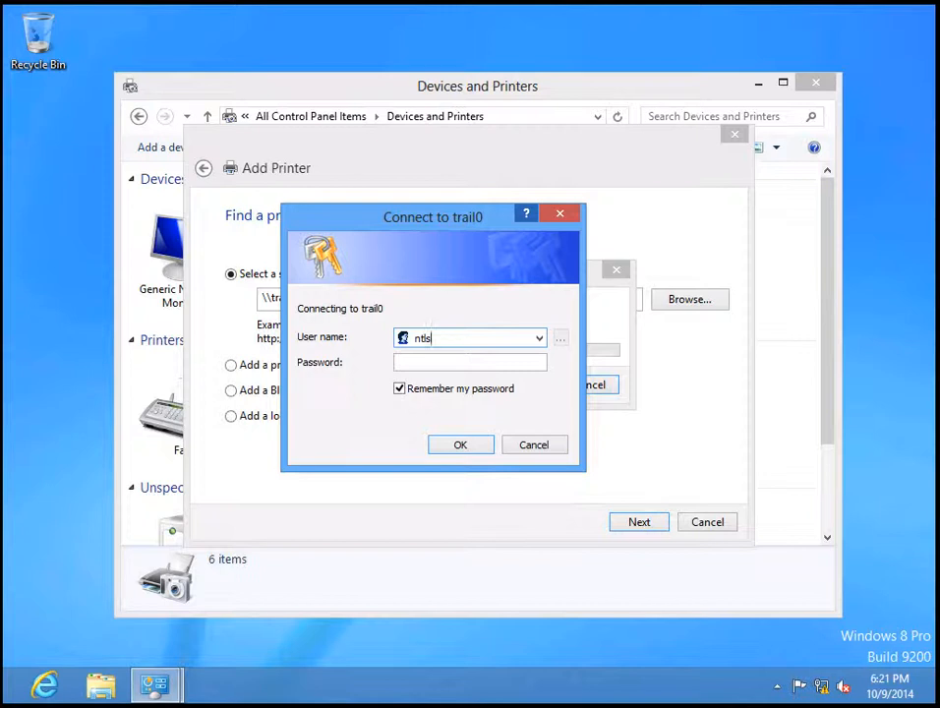
Enter the trail0 account user name and password and confirm with OK
key(Tab)
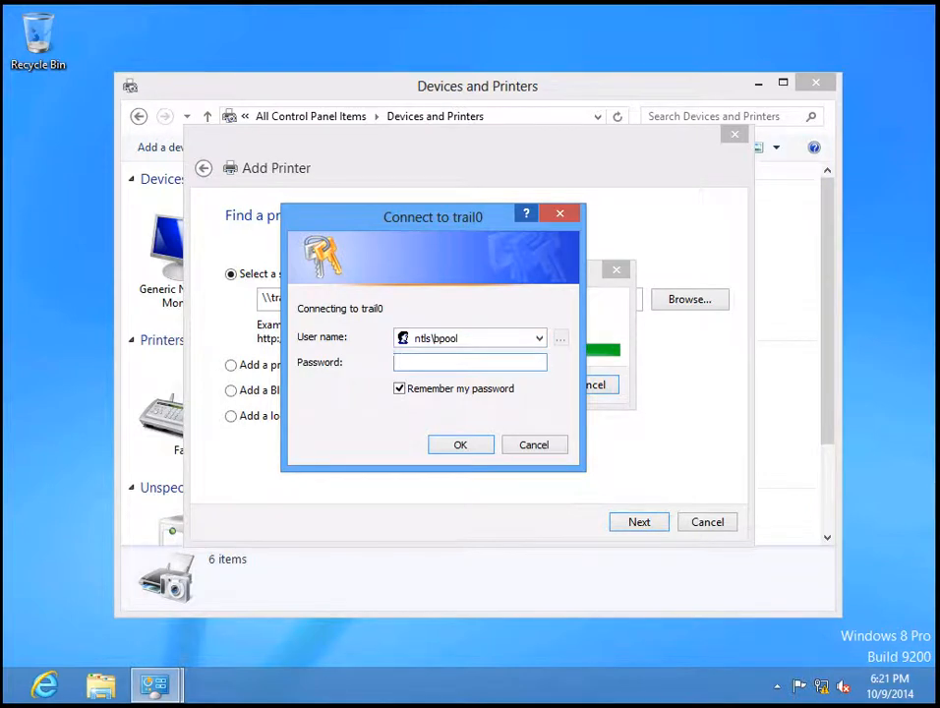
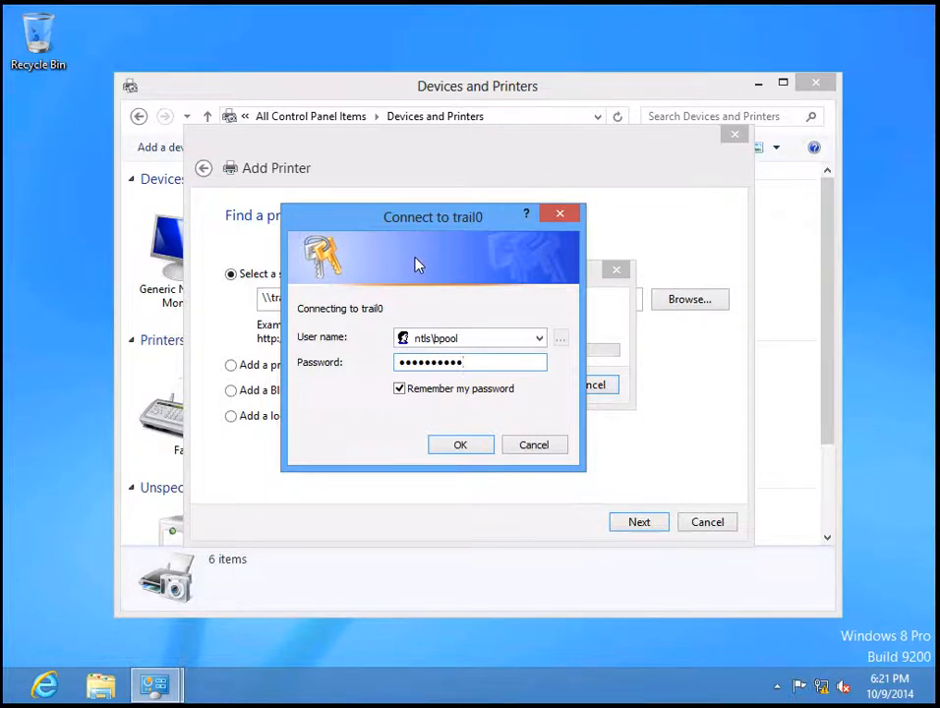
click(458, 451)
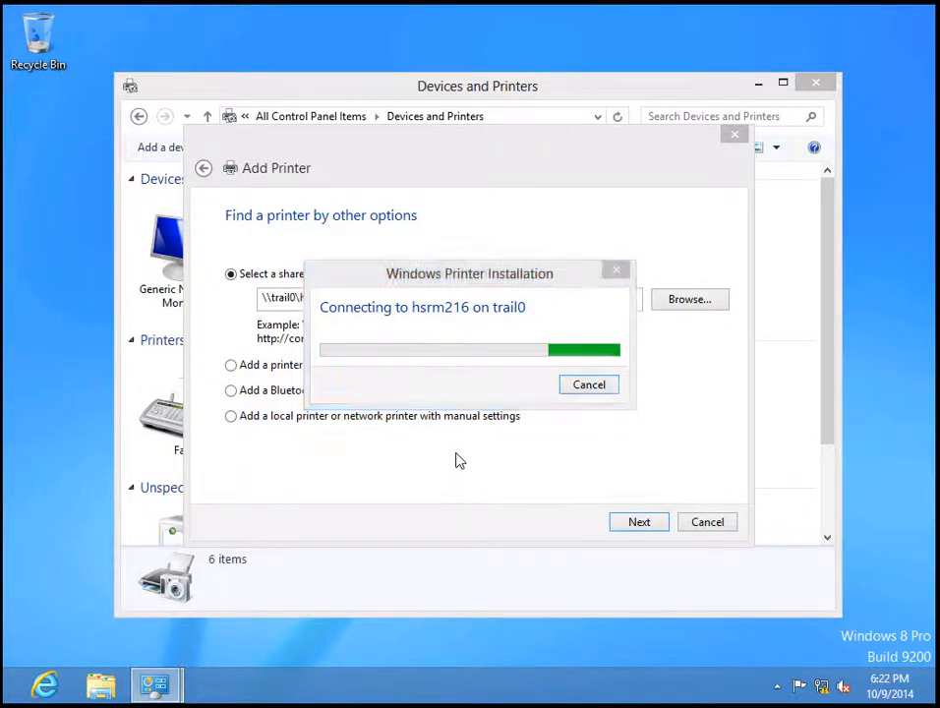
Open the System page with Win+Pause, then finish the Room 216 printer wizard
key(super+Pause)
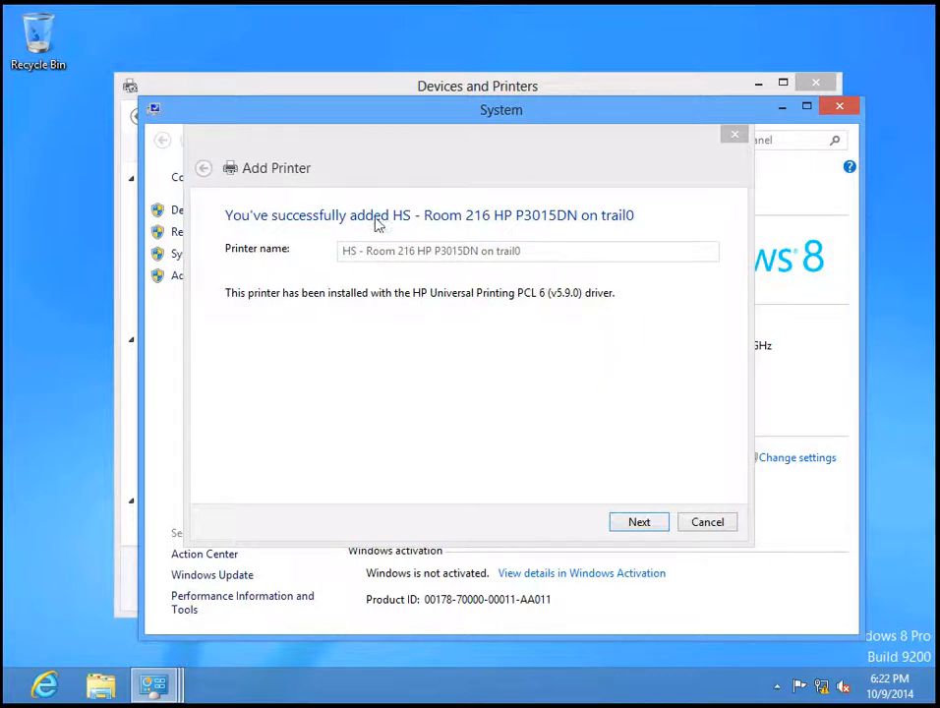
click(639, 520)
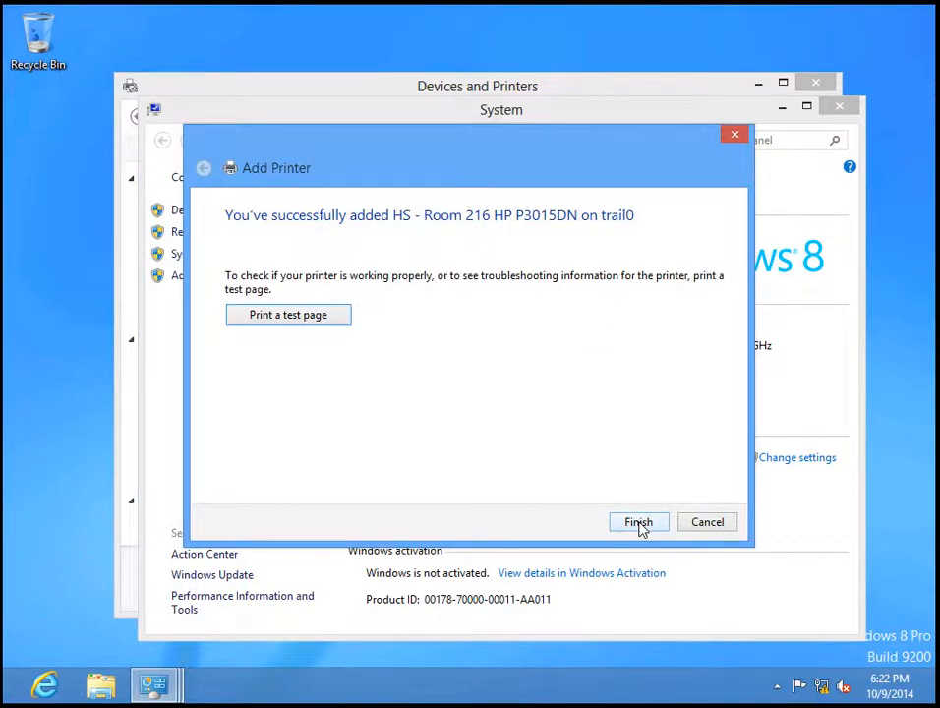
click(637, 522)
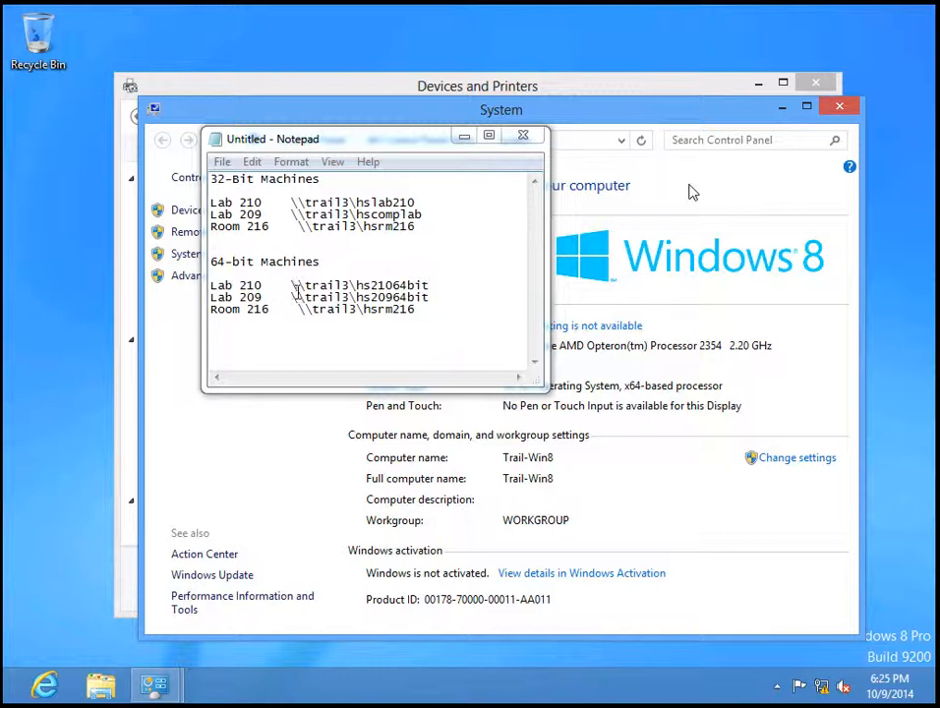
Change the 64-bit paths from trail3 to trail0 and remove the extra space before Room 216
click(350, 286)
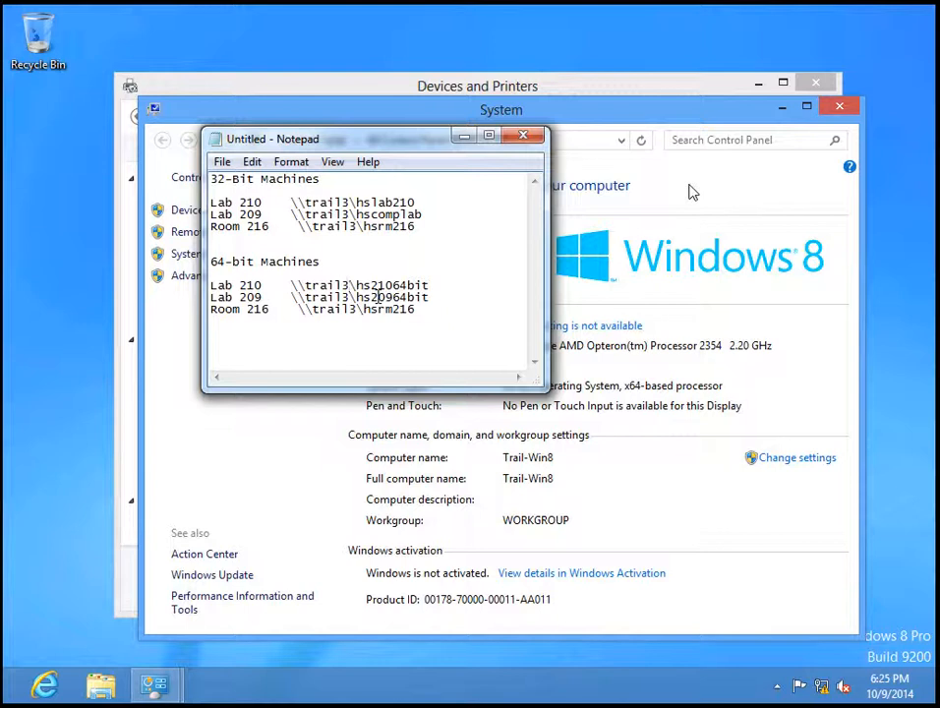
key(Down)
key(BackSpace)
text(0)
click(356, 308)
key(BackSpace)
text(0)
click(298, 308)
key(BackSpace)
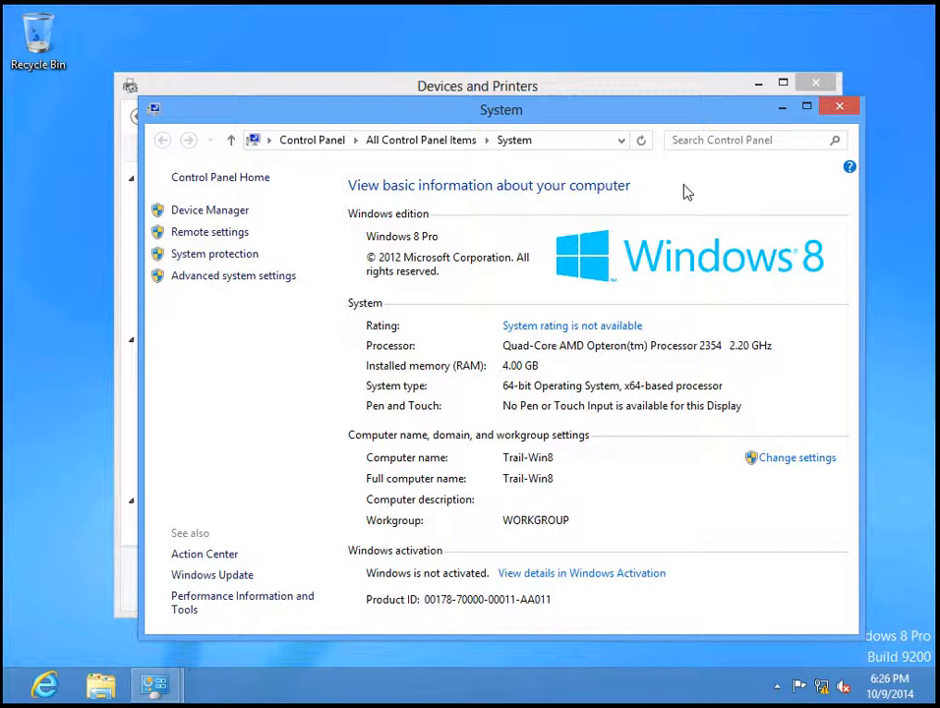
Close and reopen System, review the Notepad printer paths, then close System again
click(851, 113)
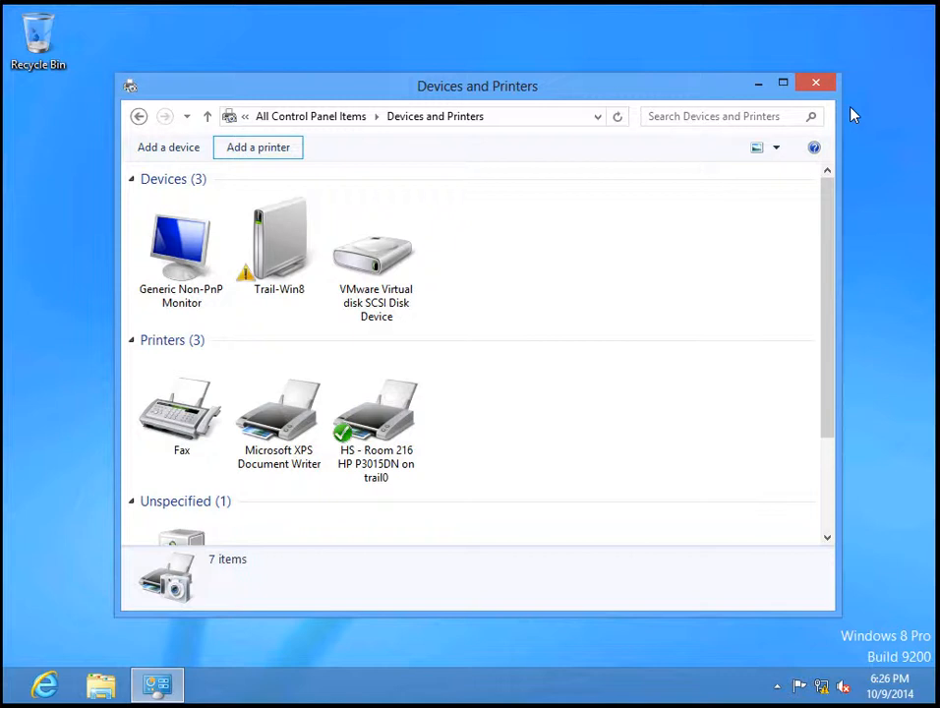
key(super+Pause)
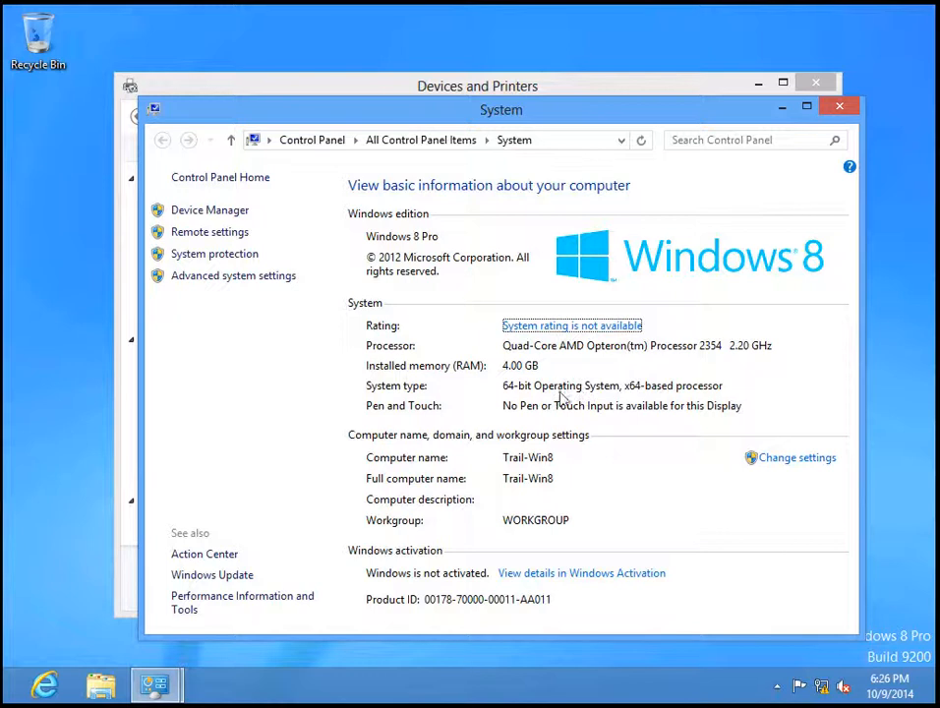
mouse_move(939, 0)
key(alt+Tab)
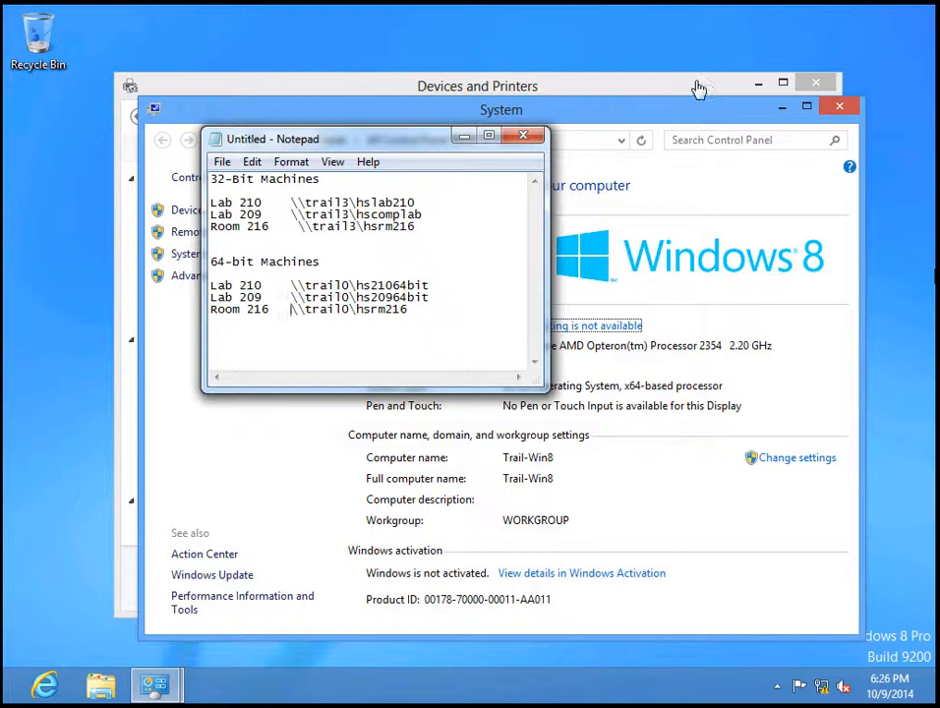
click(699, 123)
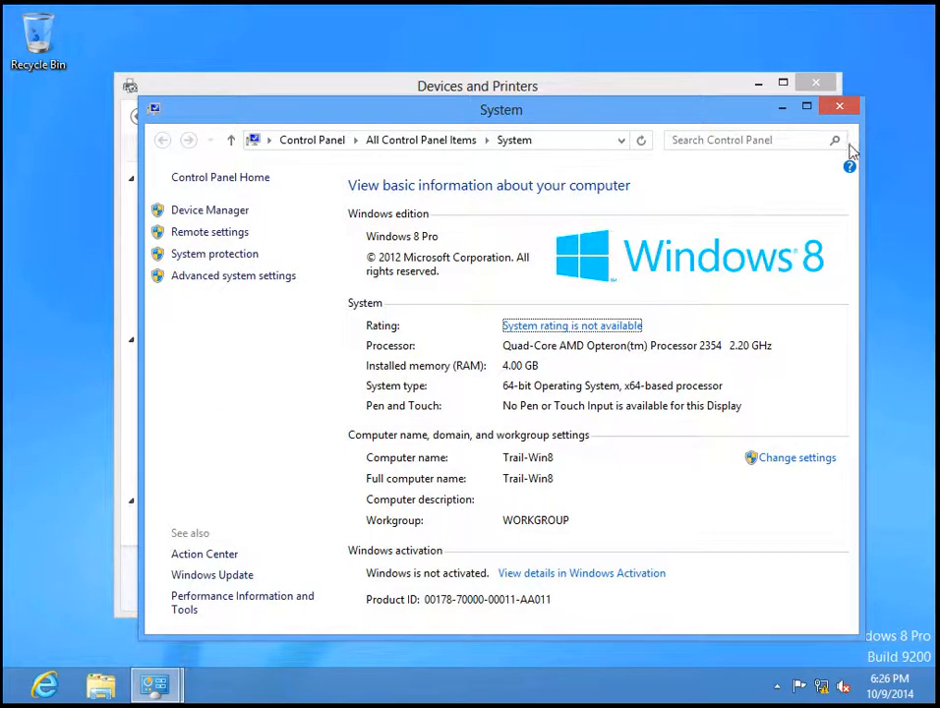
click(837, 107)
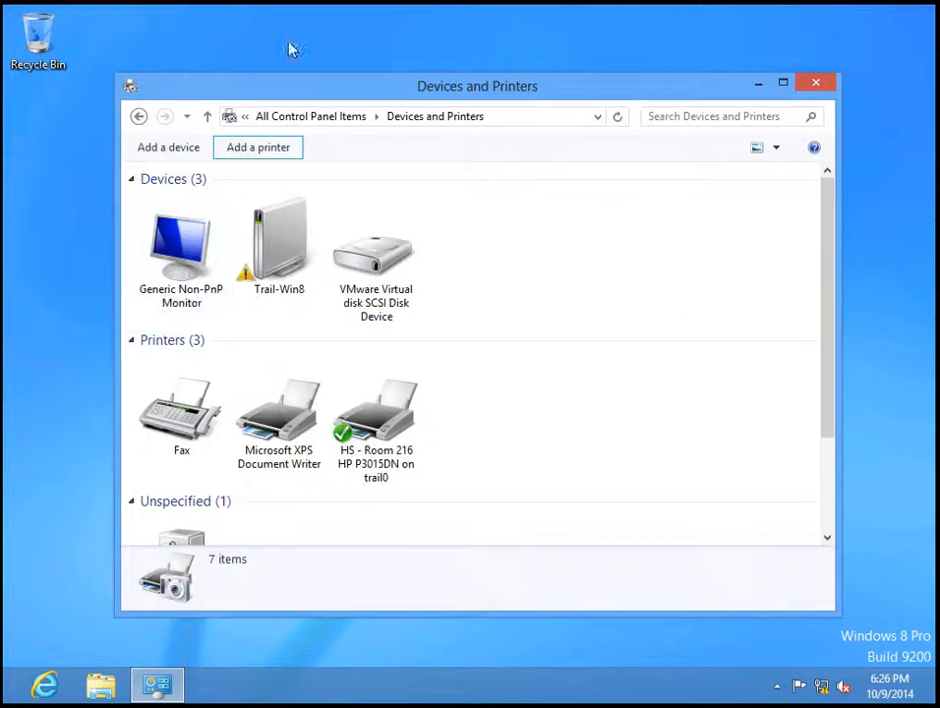
Start the Add Printer wizard and choose to add a shared printer by its name
click(274, 152)
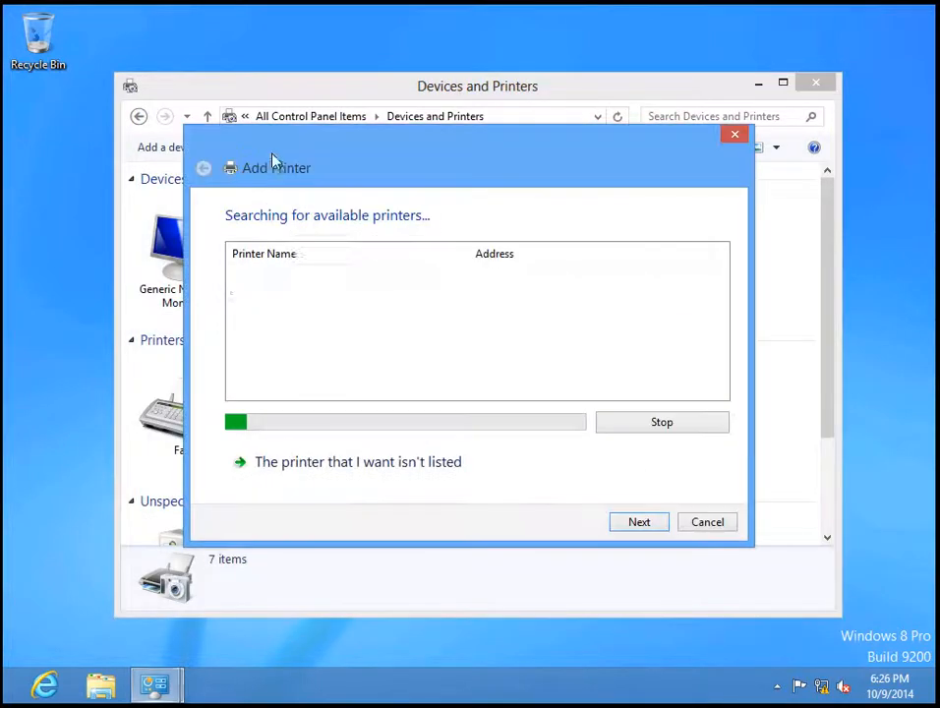
click(354, 466)
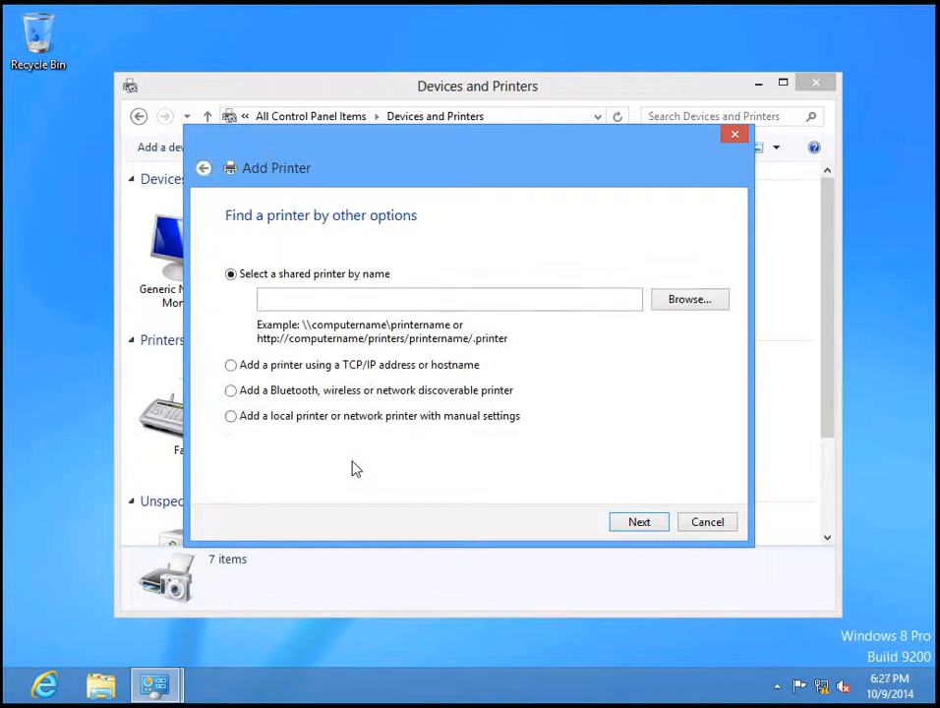
click(351, 293)
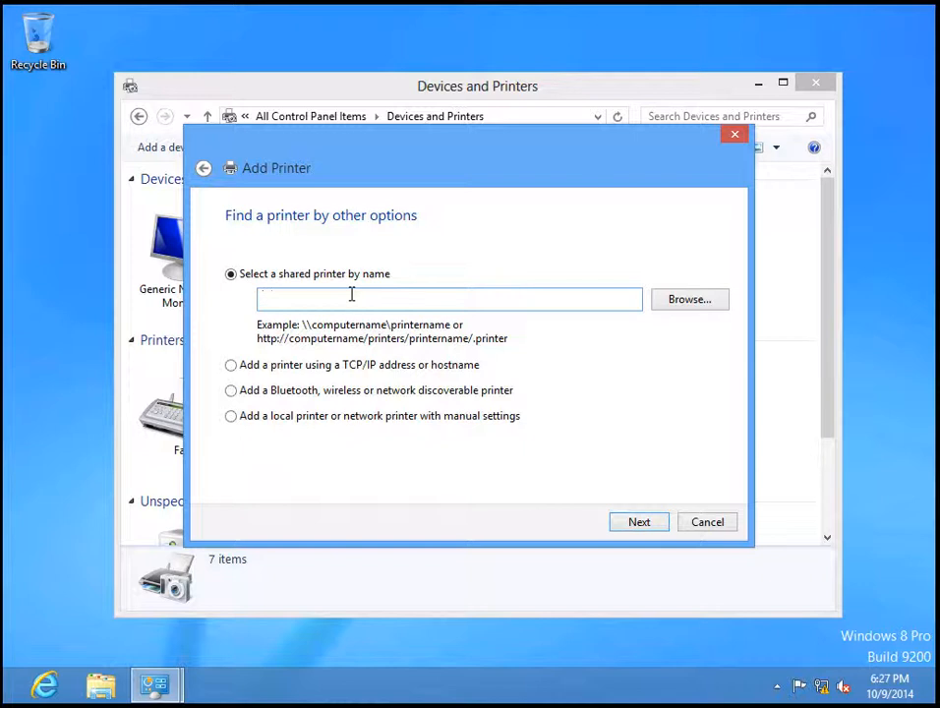
Enter \\trail0\ and connect to the HS - Room 209 64bit Printer suggestion
text(\\trail0\)
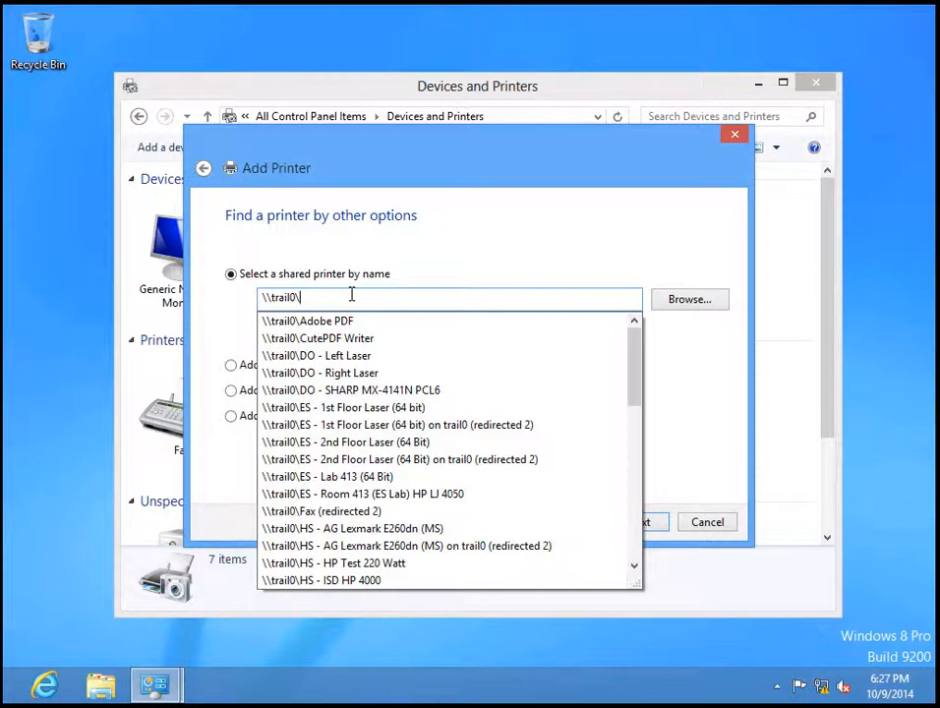
key(Down)
key(Down)
key(Down)
key(Down)
key(Down)
key(Down)
key(Down)
key(Down)
key(Down)
key(Down)
key(Down)
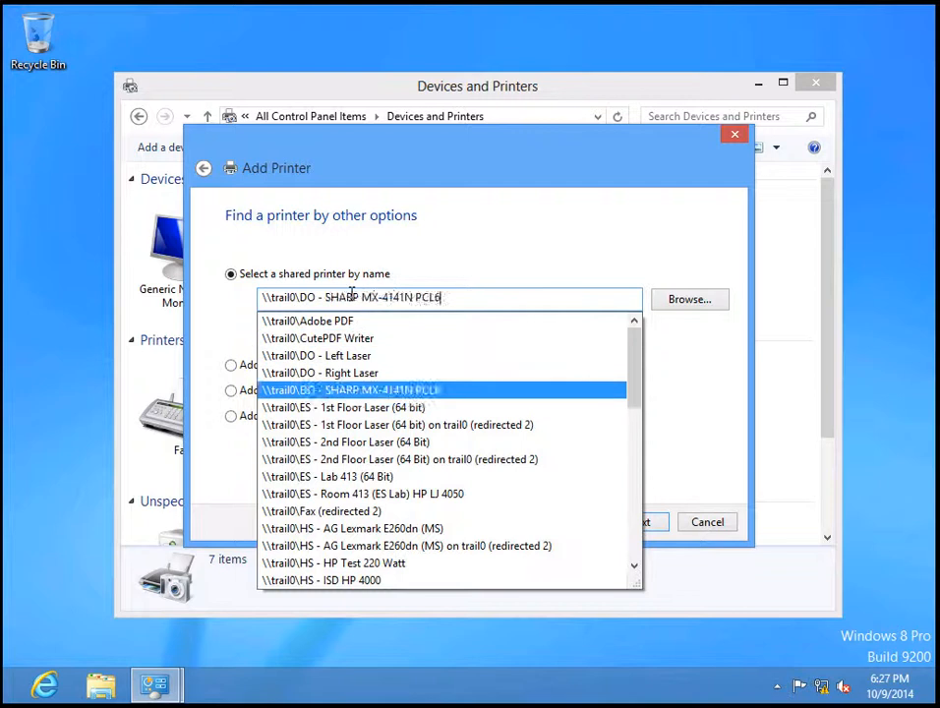
key(Down)
key(Down)
key(Down)
key(Down)
key(Down)
key(Down)
key(Down)
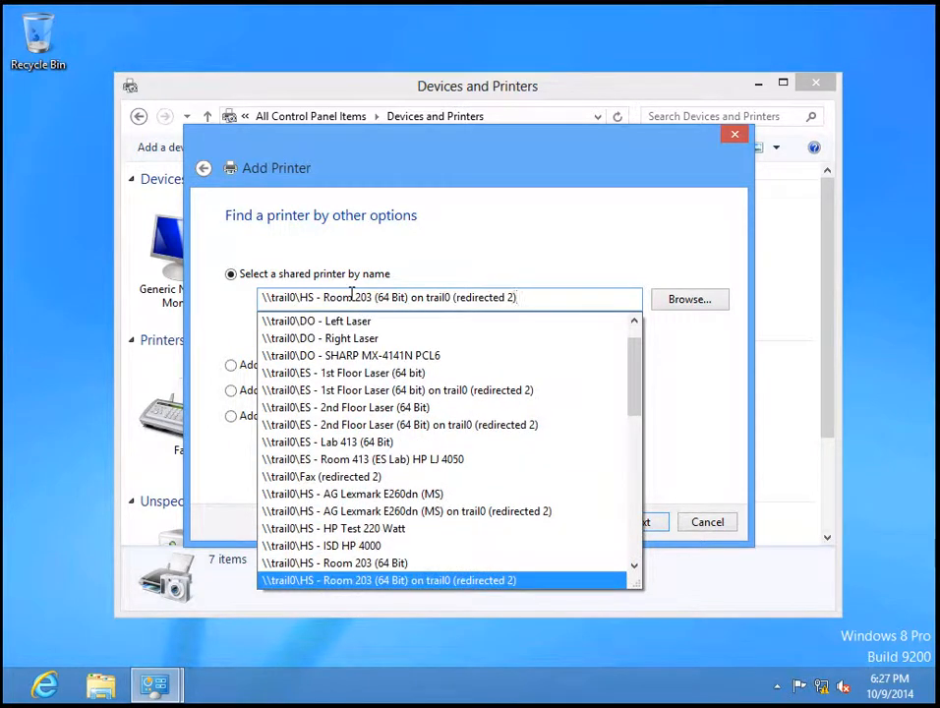
key(Up)
key(Down)
key(Down)
key(Down)
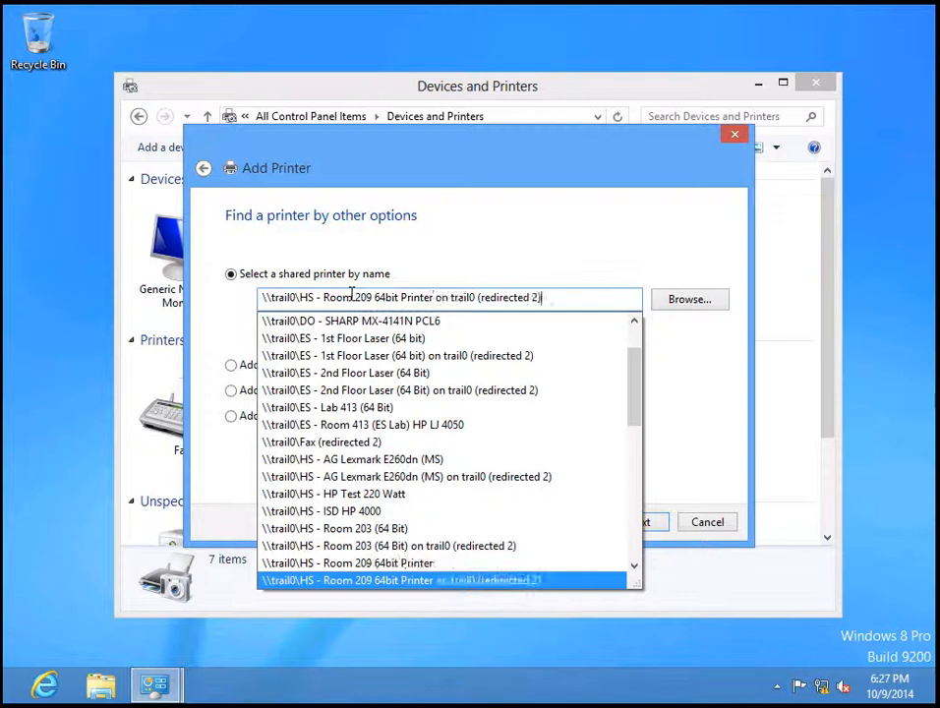
key(Up)
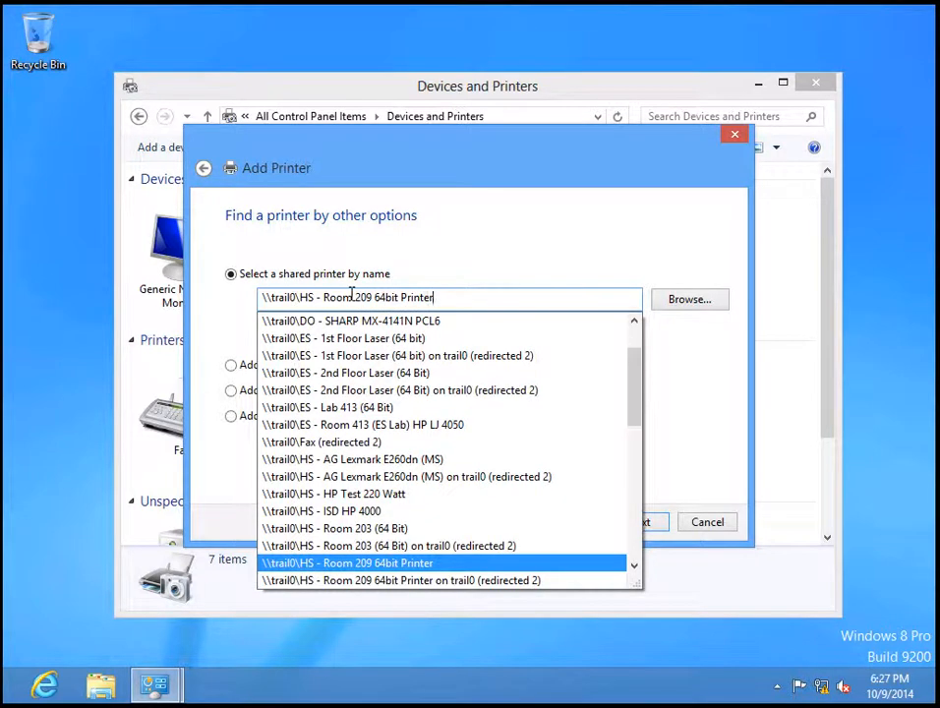
key(Return)
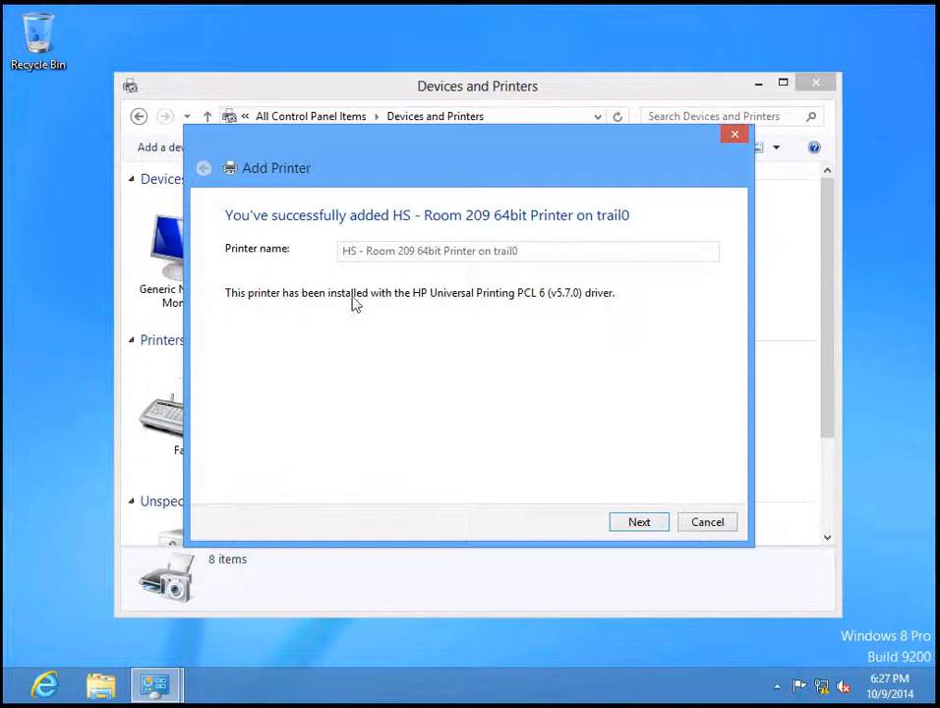
After the driver installs, continue past the HS - Room 209 64bit Printer success page
click(615, 527)
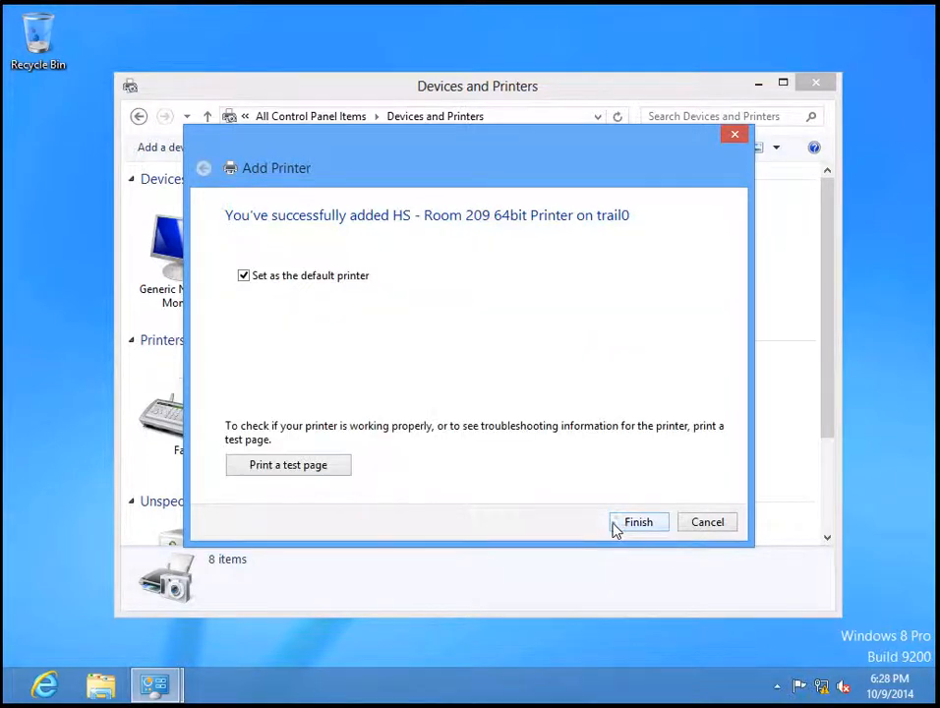